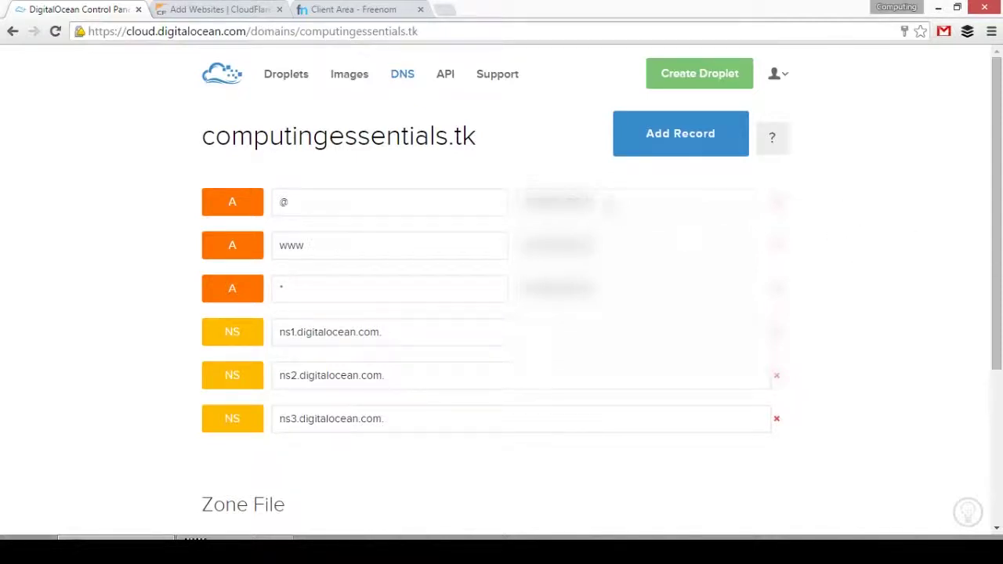
# - Select the root @ A record's IP address in DigitalOcean, then go to CloudFlare's Add Websites page
pyautogui.moveTo(591, 199); pyautogui.dragTo(530, 196)
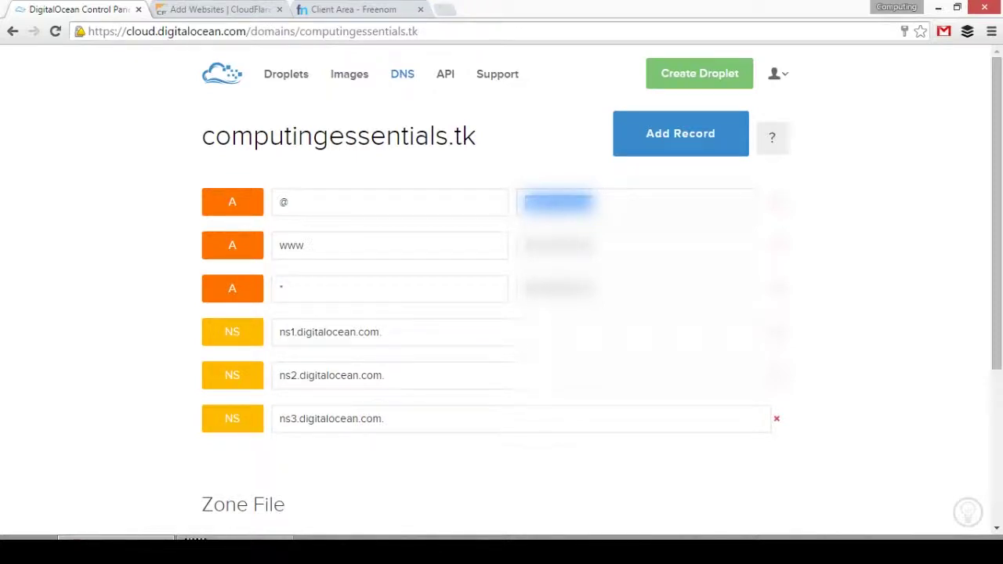
pyautogui.click(222, 11)
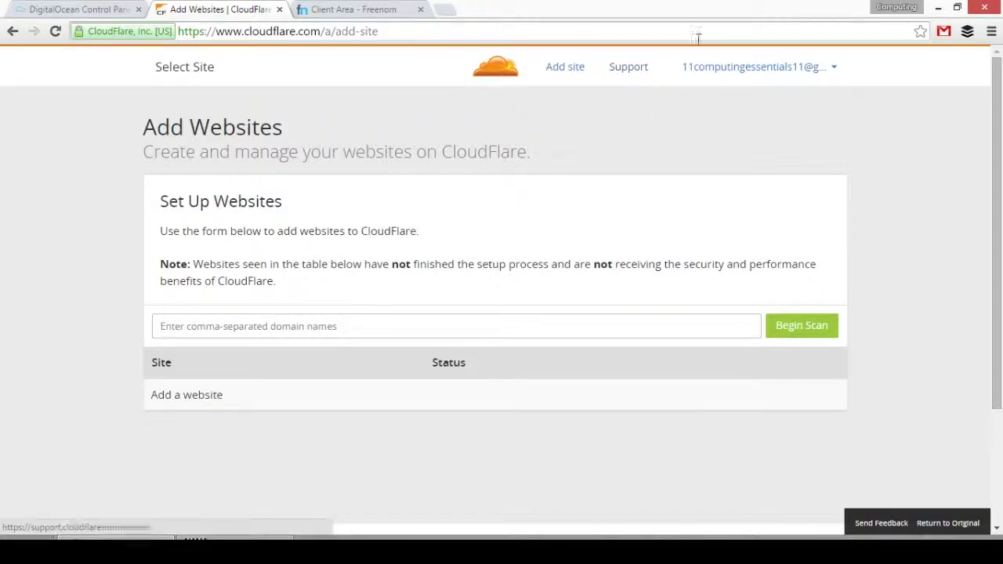
# - Enter computingessentials.tk as the website to add and begin the scan
pyautogui.click(266, 326)
pyautogui.write('computingess')
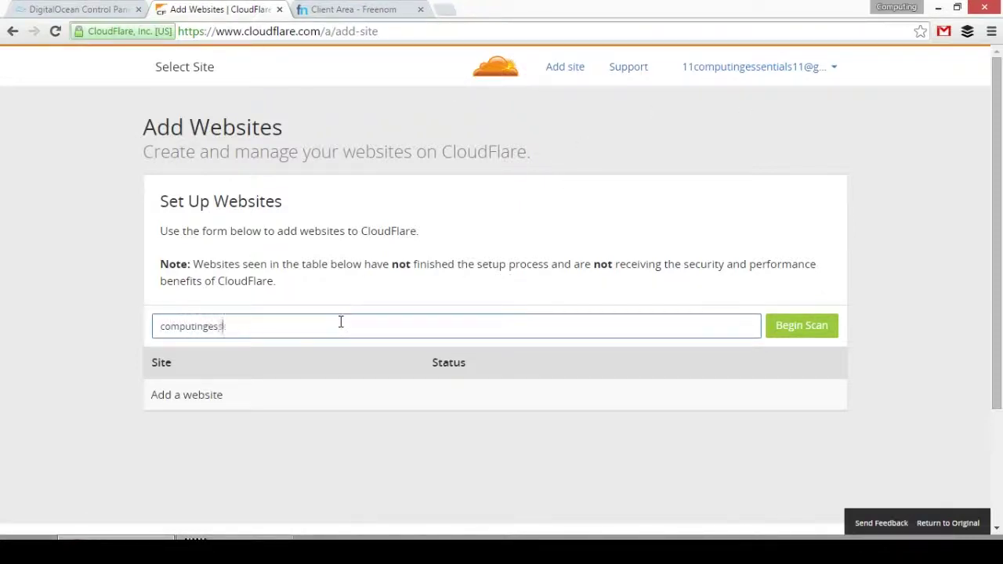
pyautogui.write('entials.tk')
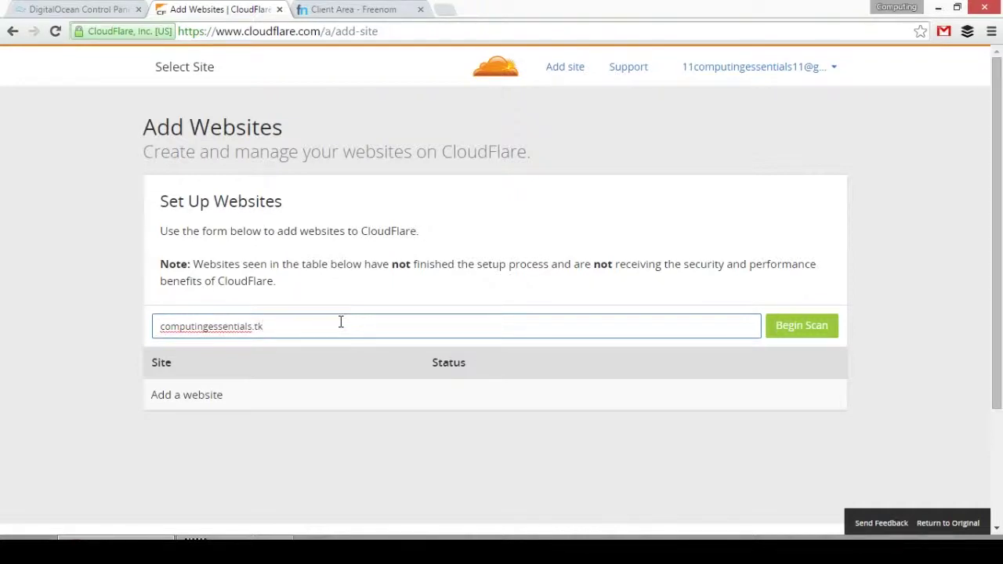
pyautogui.press('Return')
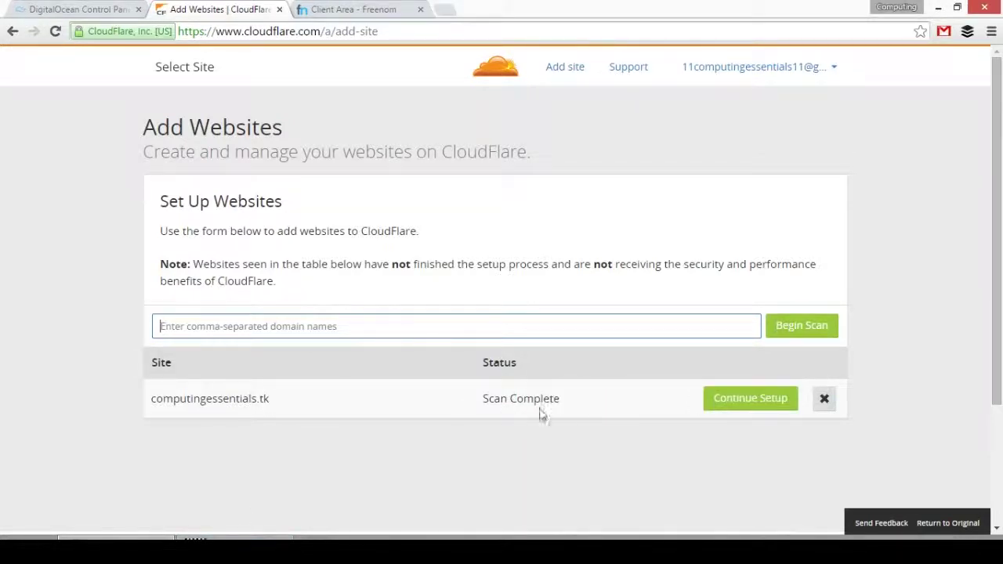
# - Continue setup and delete the wildcard * A record from the DNS list
pyautogui.click(741, 404)
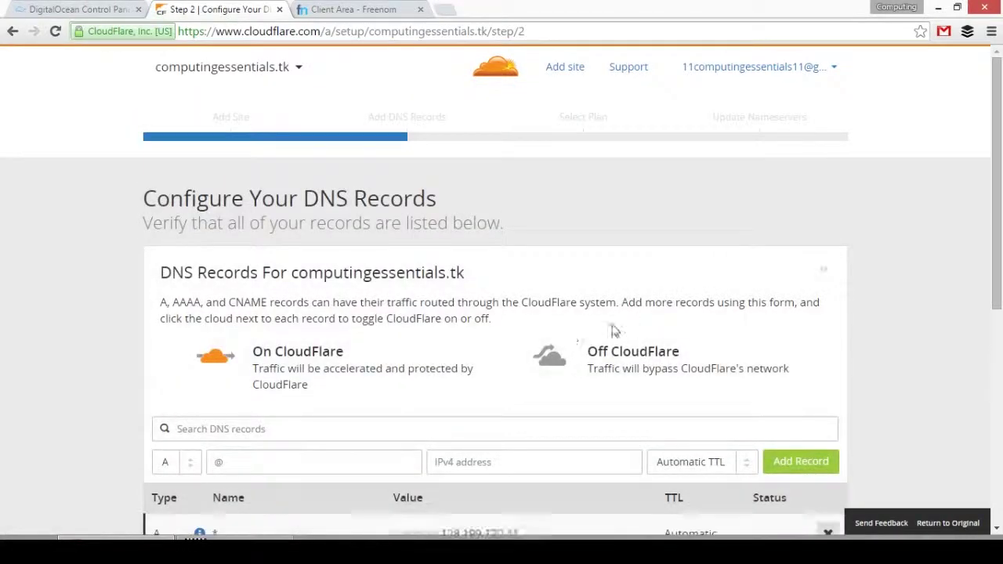
pyautogui.scroll(-1, 560, 342)
pyautogui.scroll(-1, 560, 343)
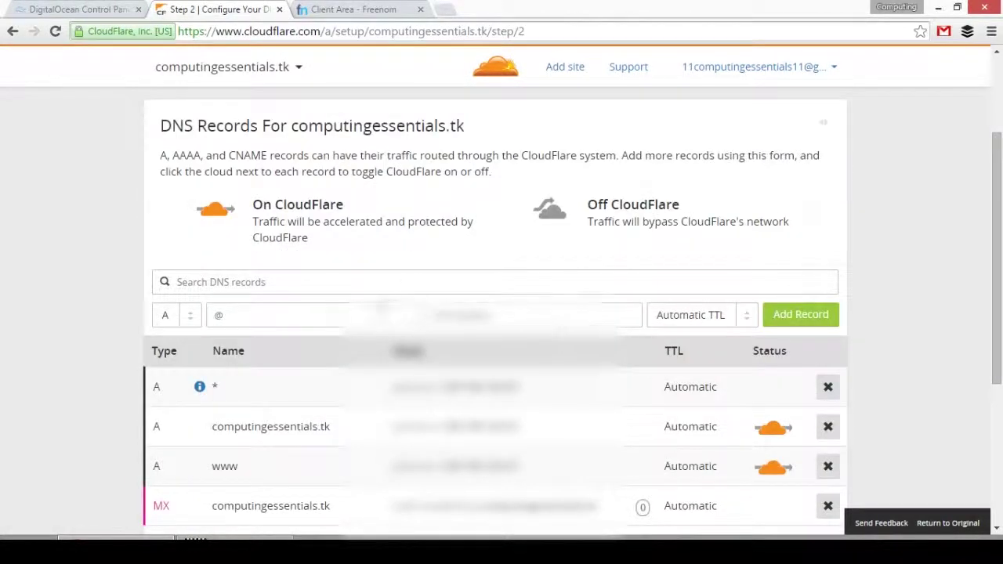
pyautogui.scroll(-1, 556, 322)
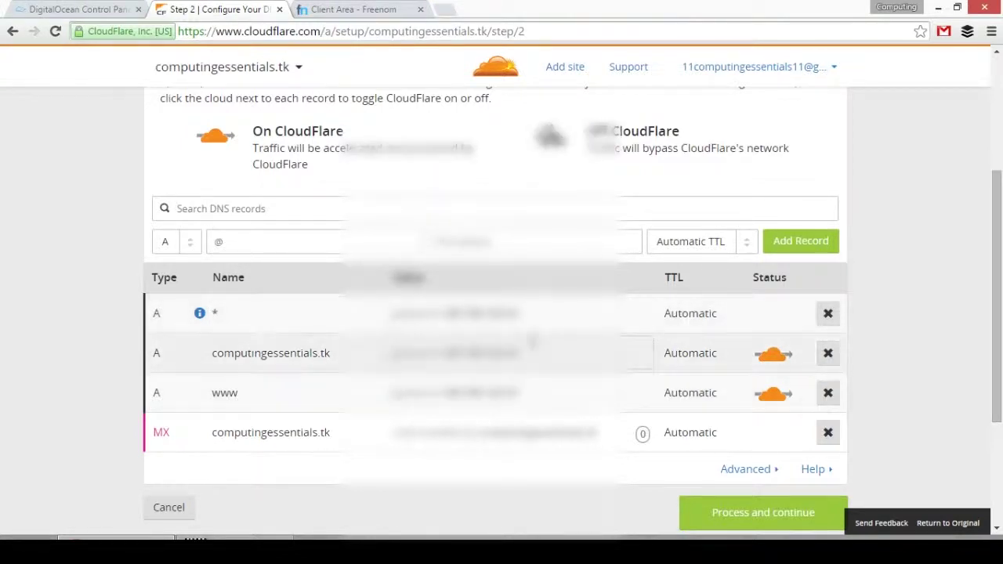
pyautogui.scroll(-1, 617, 357)
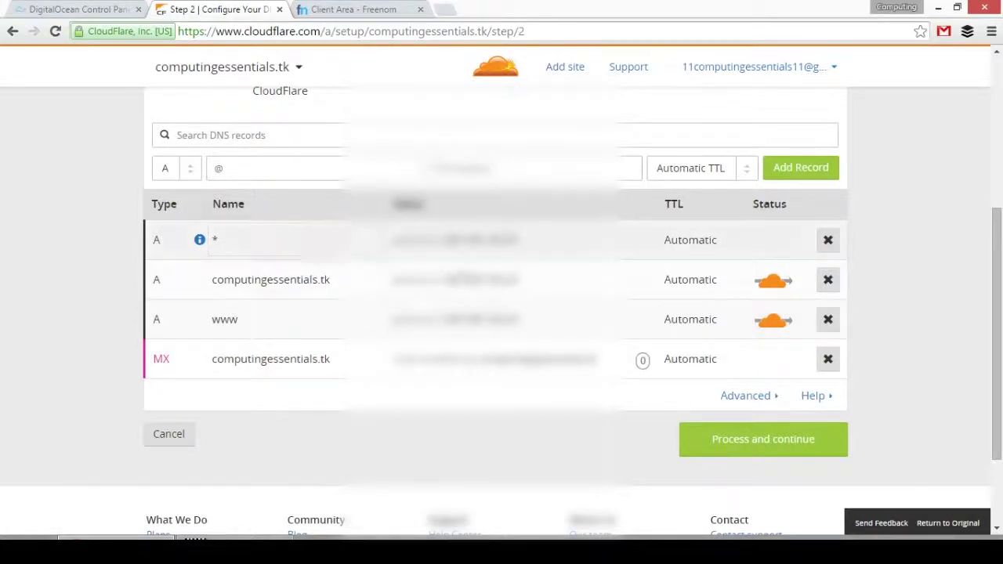
pyautogui.click(827, 240)
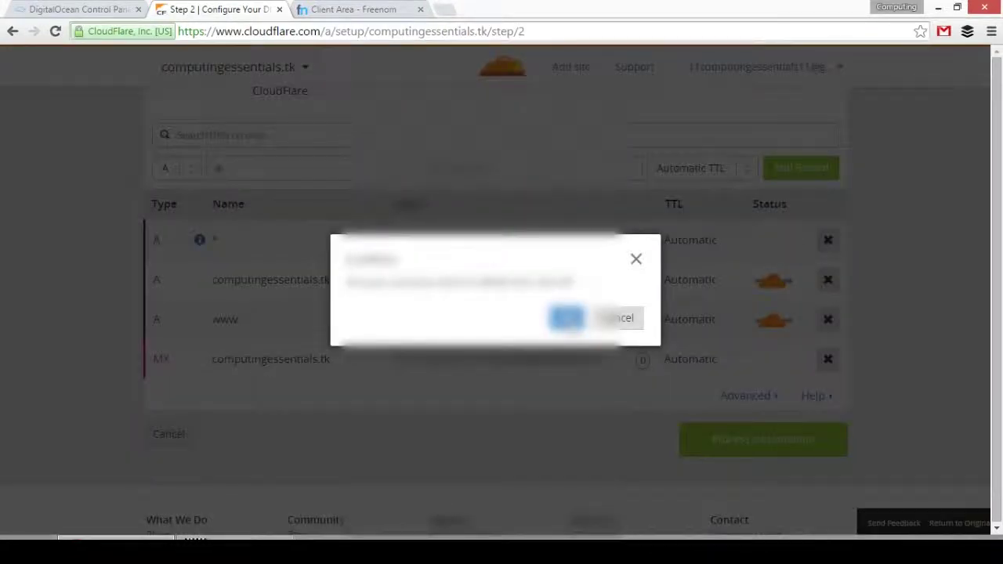
pyautogui.click(568, 319)
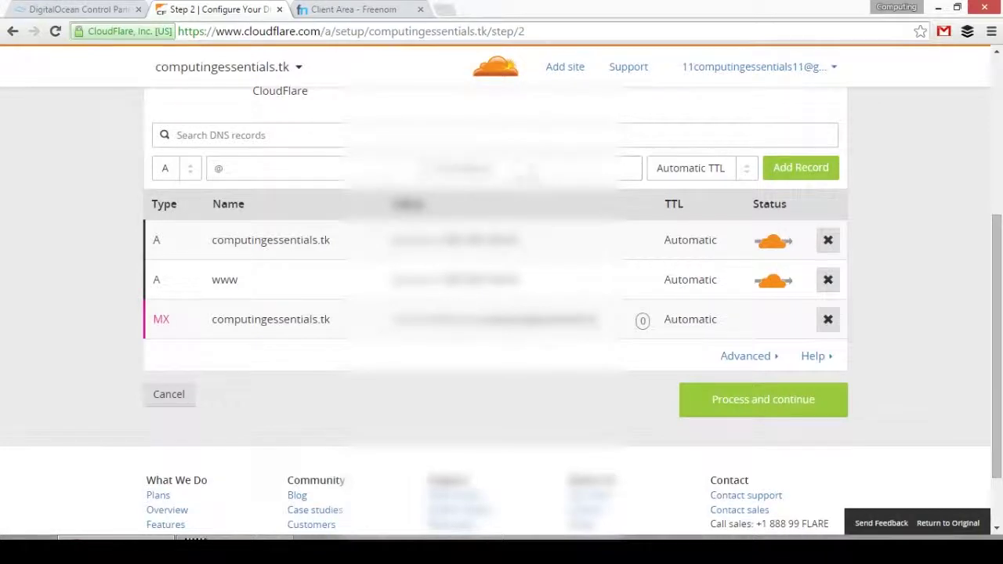
# - Keep the root A record proxied through CloudFlare and submit the DNS records
pyautogui.click(291, 172)
pyautogui.press('Tab')
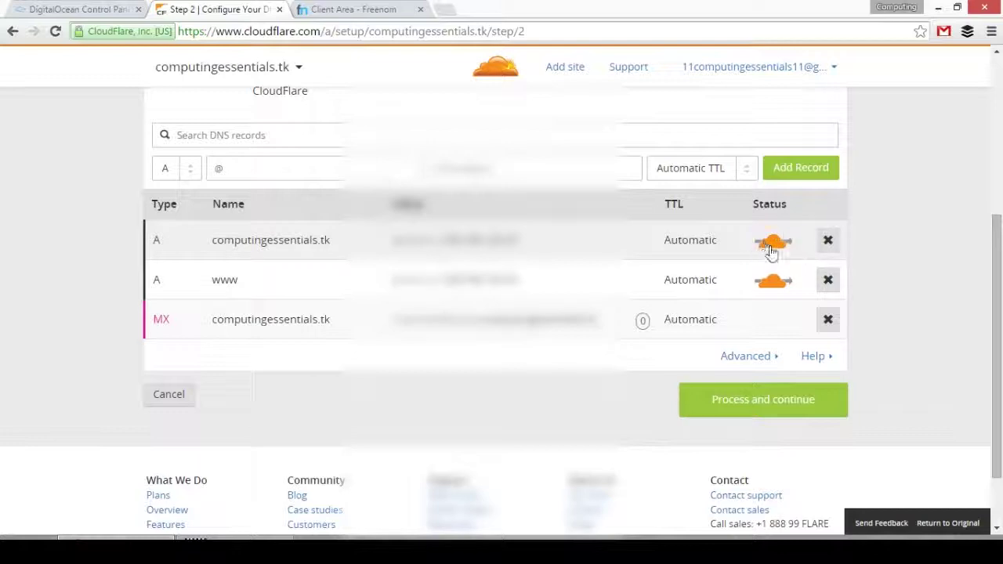
pyautogui.click(774, 246)
pyautogui.click(778, 248)
pyautogui.click(733, 408)
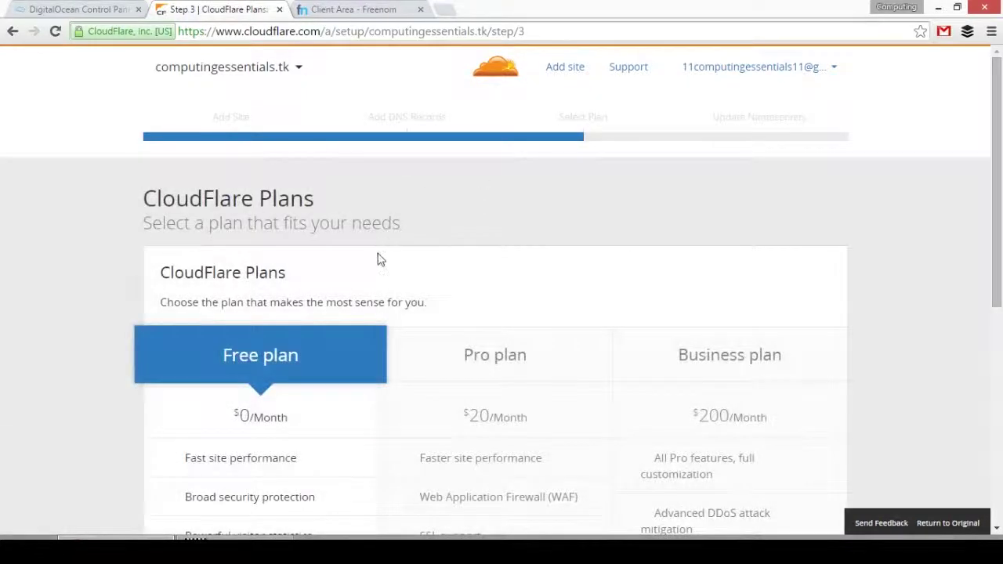
# - Proceed on the Free plan, copy nameserver jean.ns.cloudflare.com, and switch to Freenom
pyautogui.scroll(-4, 379, 263)
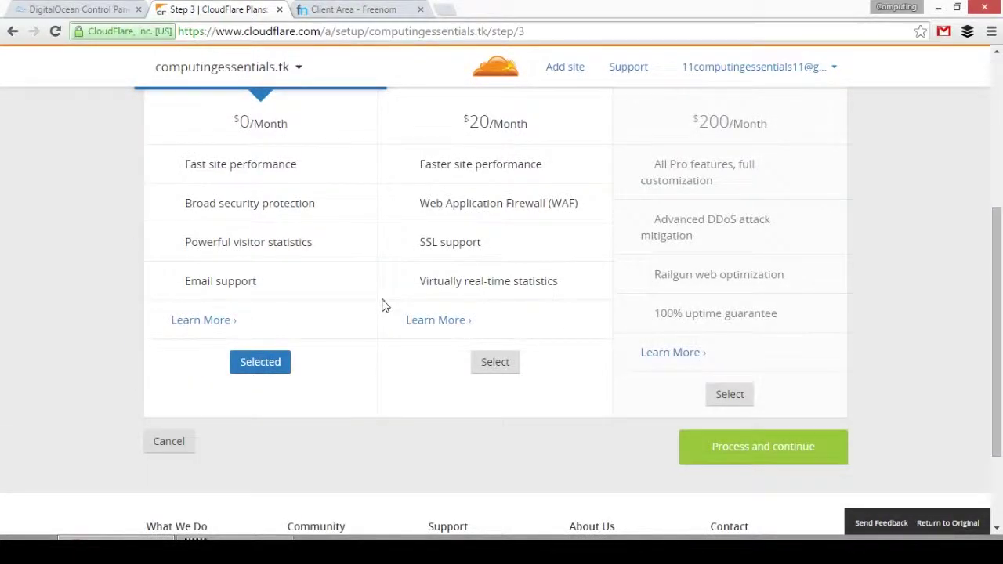
pyautogui.scroll(2, 287, 246)
pyautogui.scroll(-3, 371, 320)
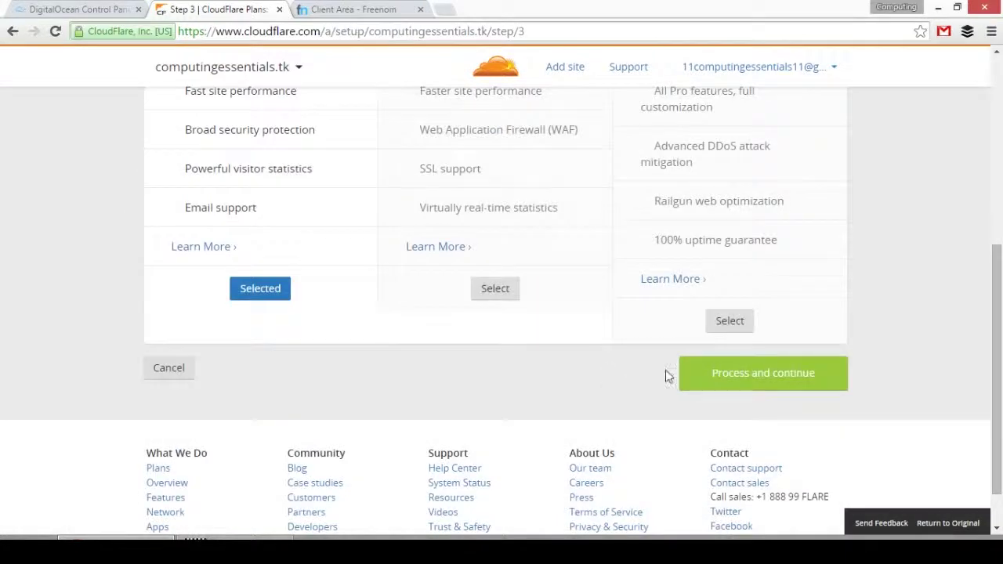
pyautogui.click(768, 382)
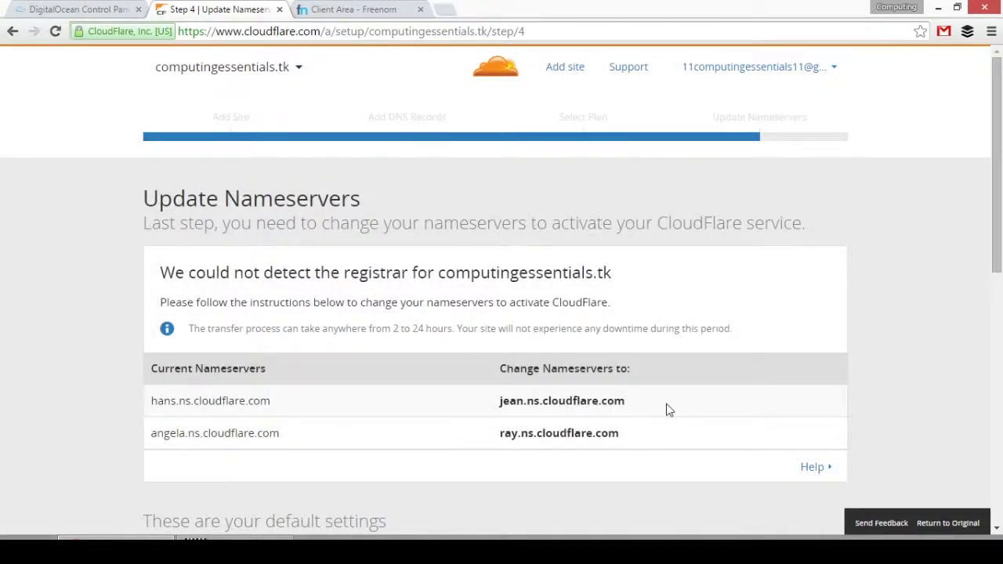
pyautogui.moveTo(626, 400); pyautogui.dragTo(504, 398)
pyautogui.hotkey('ctrl', 'c')
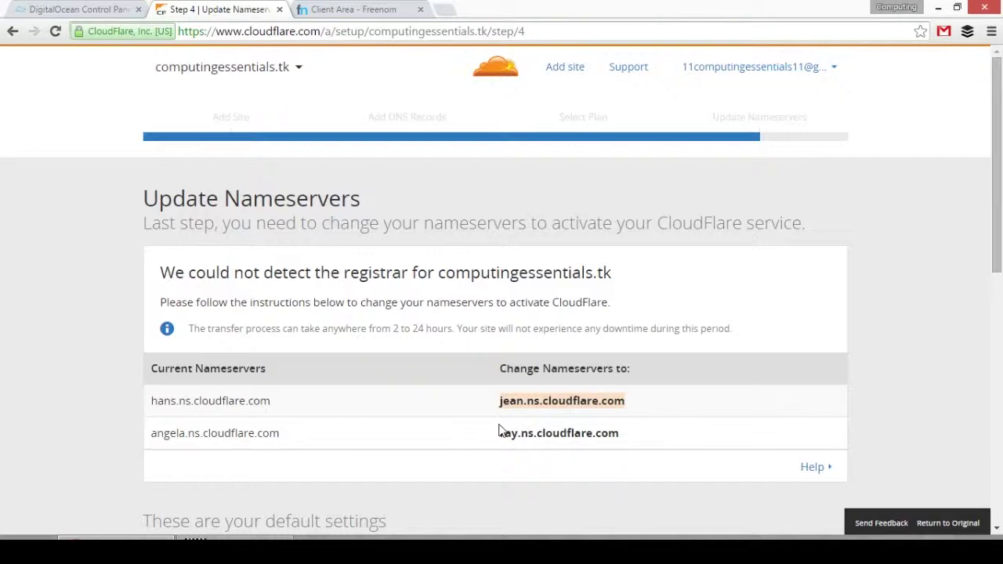
pyautogui.click(369, 9)
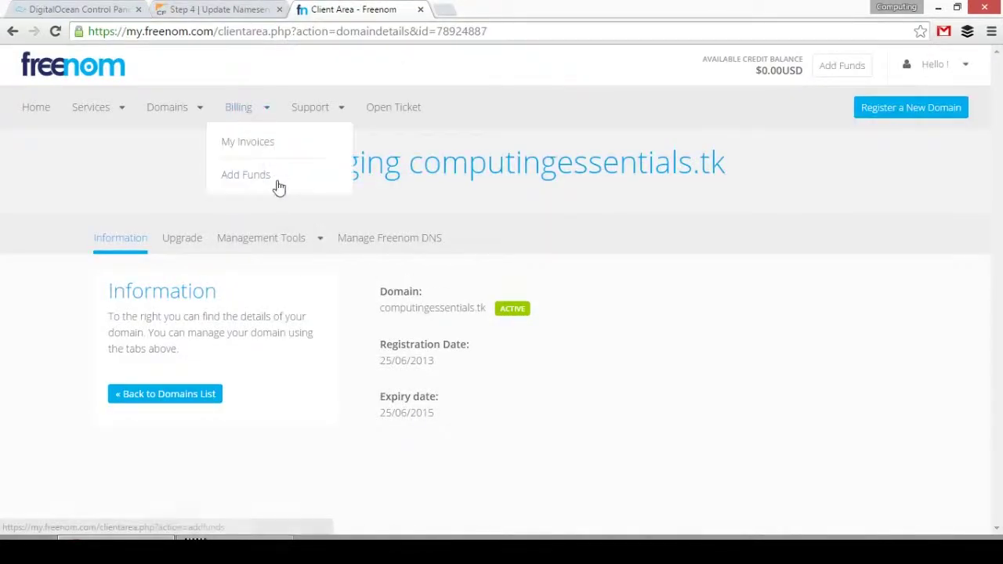
# - Replace Freenom's first nameserver for computingessentials.tk with jean.ns.cloudflare.com
pyautogui.click(272, 246)
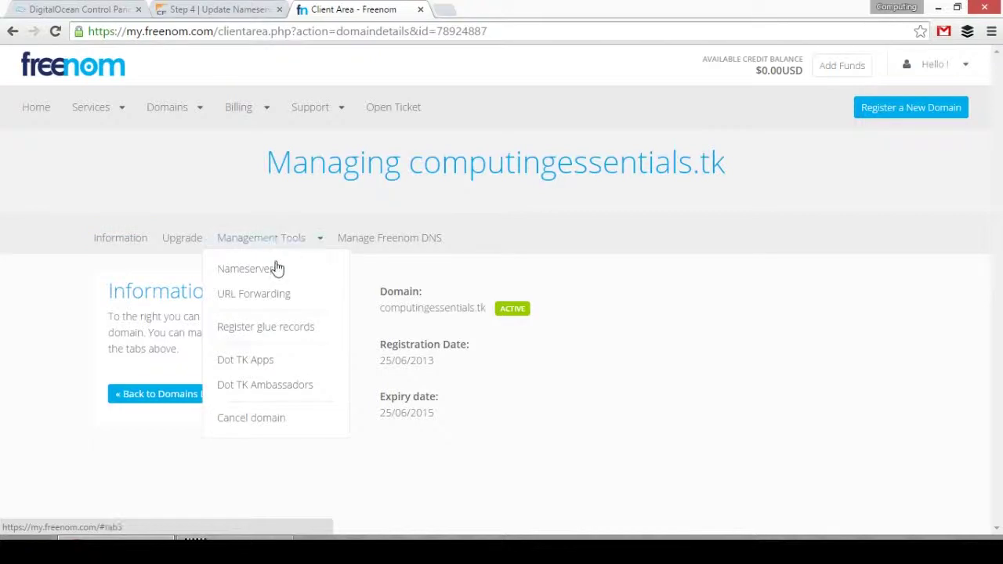
pyautogui.click(248, 269)
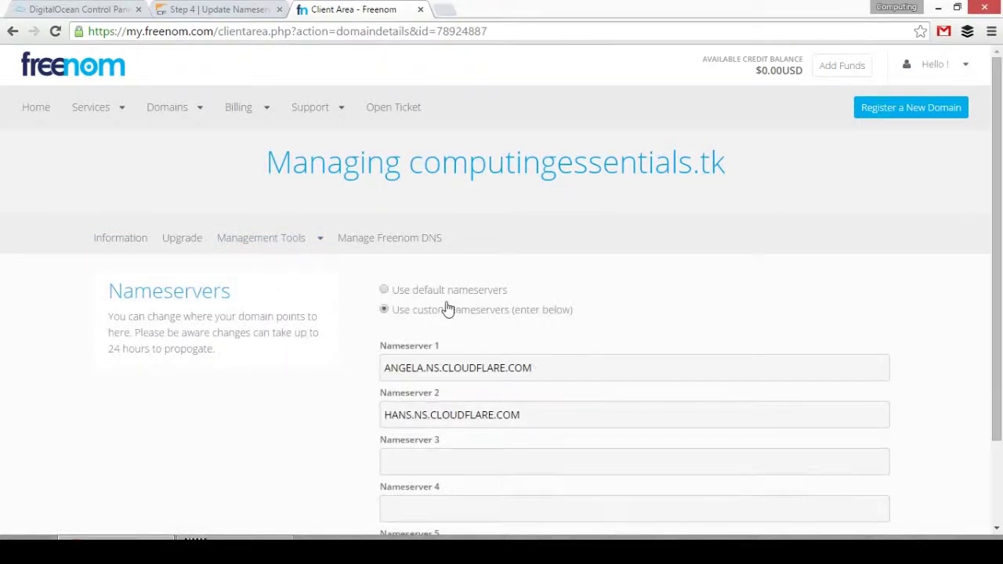
pyautogui.moveTo(550, 378); pyautogui.dragTo(368, 370)
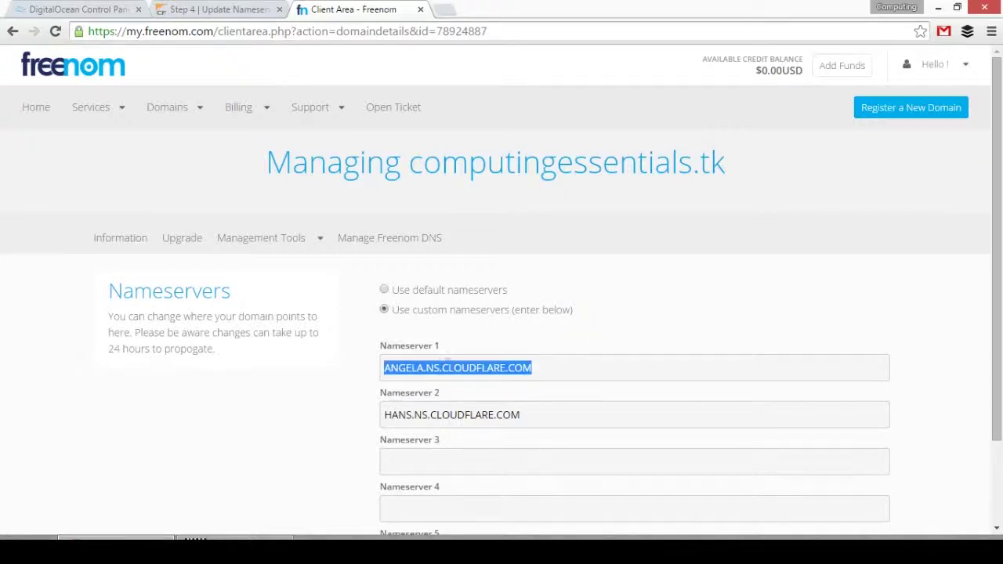
pyautogui.hotkey('ctrl', 'v')
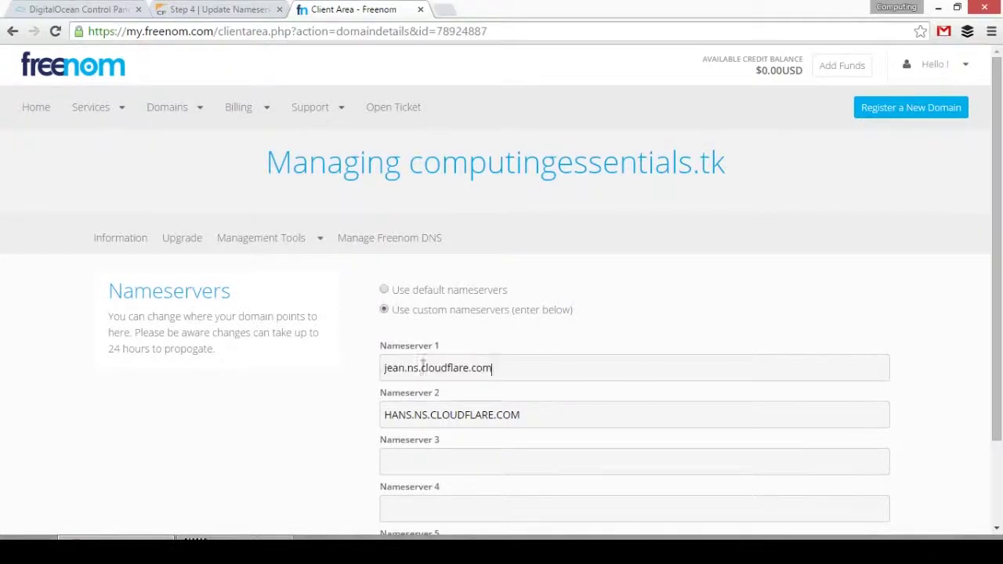
pyautogui.click(220, 10)
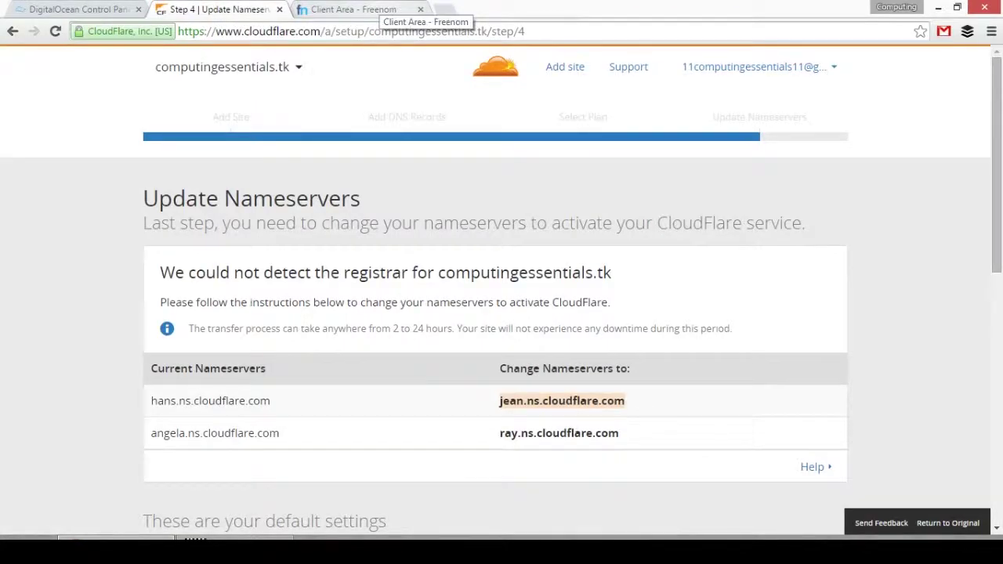
pyautogui.click(369, 9)
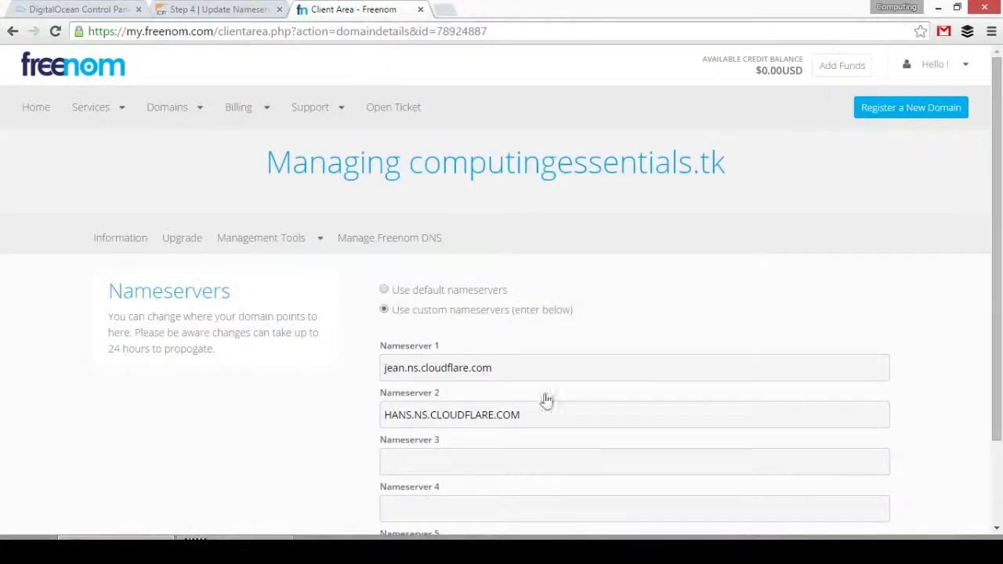
# - Set the second nameserver to ray.ns.cloudflare.com and save the nameserver changes
pyautogui.moveTo(542, 416); pyautogui.dragTo(262, 431)
pyautogui.hotkey('ctrl', 'v')
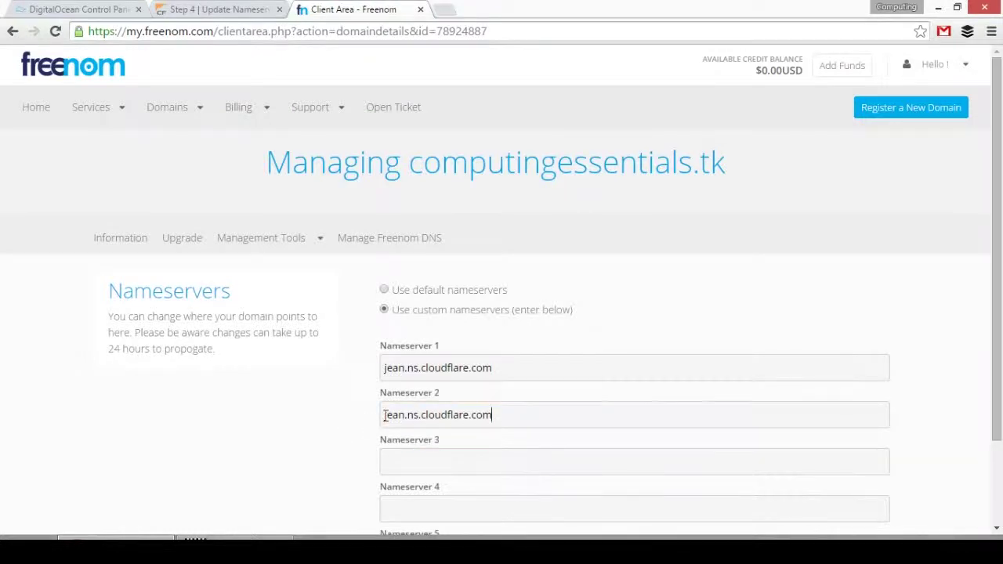
pyautogui.moveTo(402, 416); pyautogui.dragTo(332, 415)
pyautogui.write('ray')
pyautogui.scroll(-2, 595, 293)
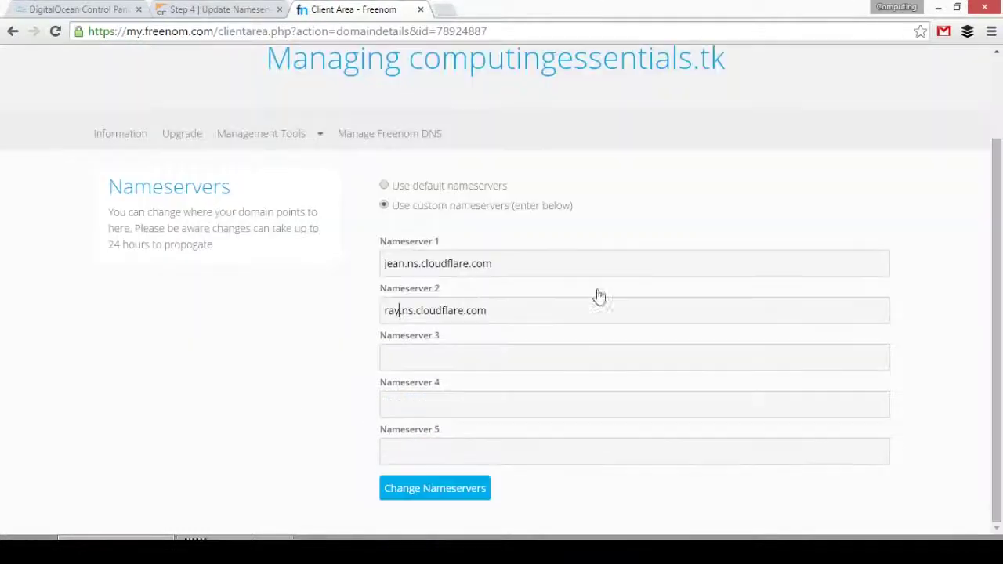
pyautogui.click(423, 493)
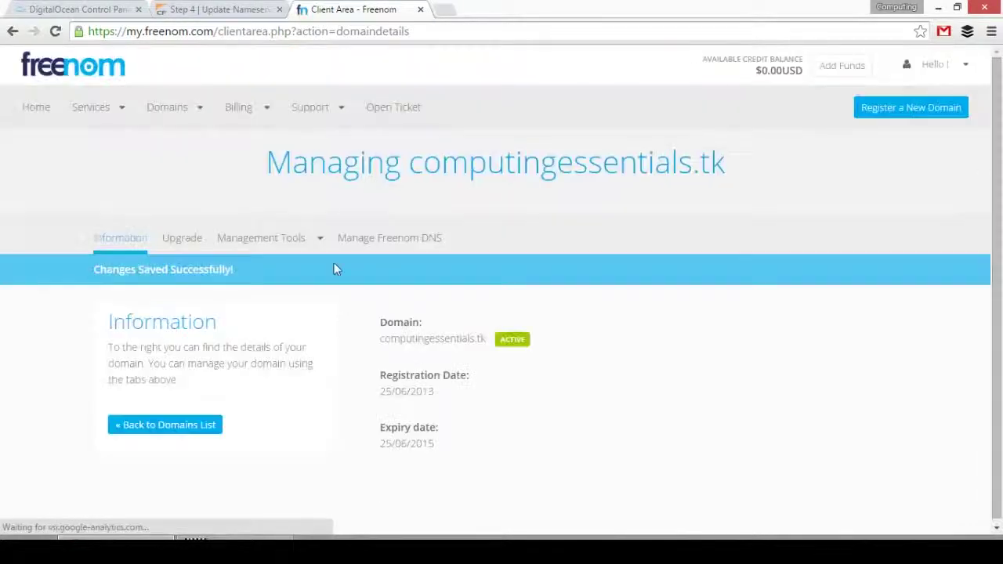
pyautogui.click(218, 10)
pyautogui.scroll(-3, 788, 413)
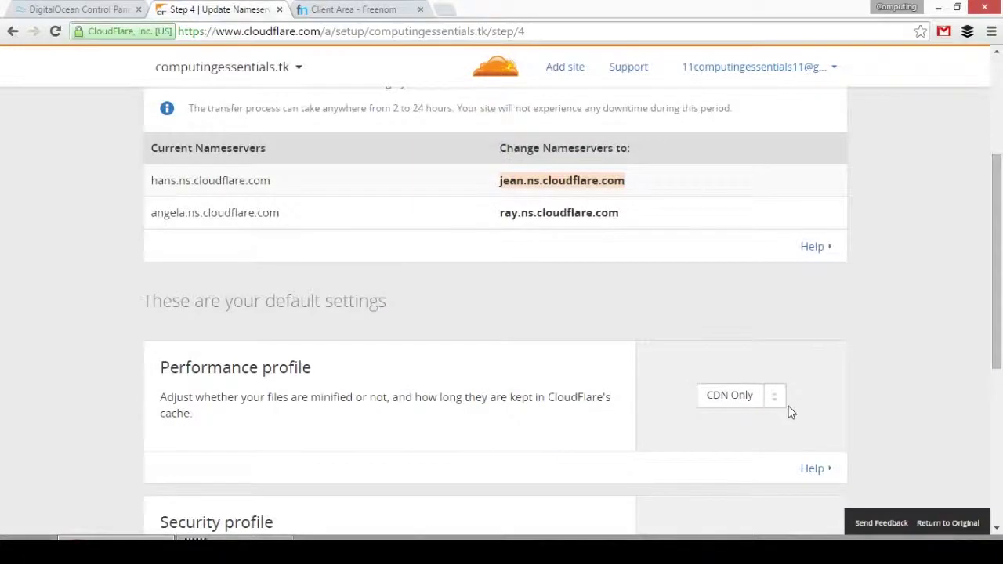
pyautogui.scroll(-2, 705, 409)
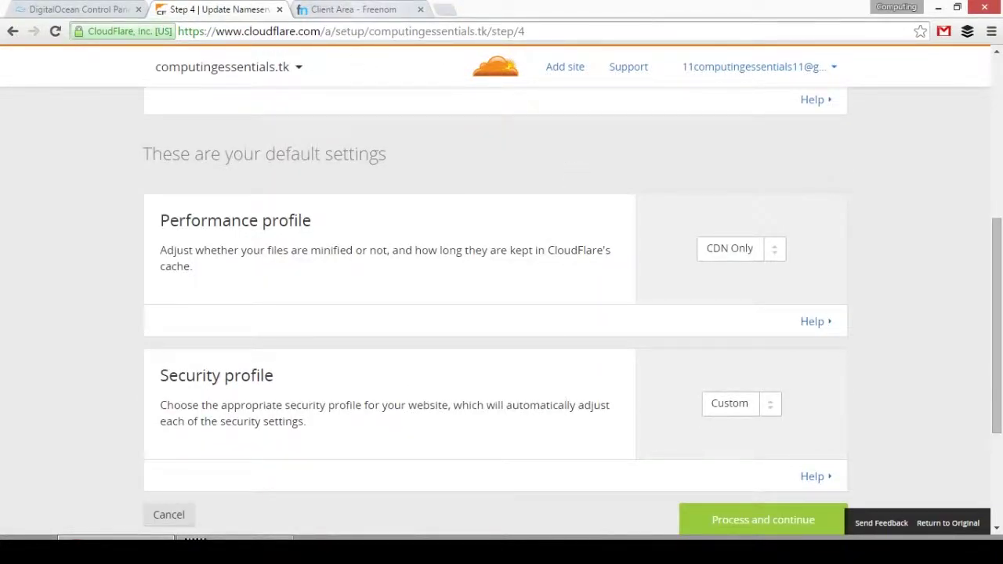
pyautogui.scroll(3, 483, 299)
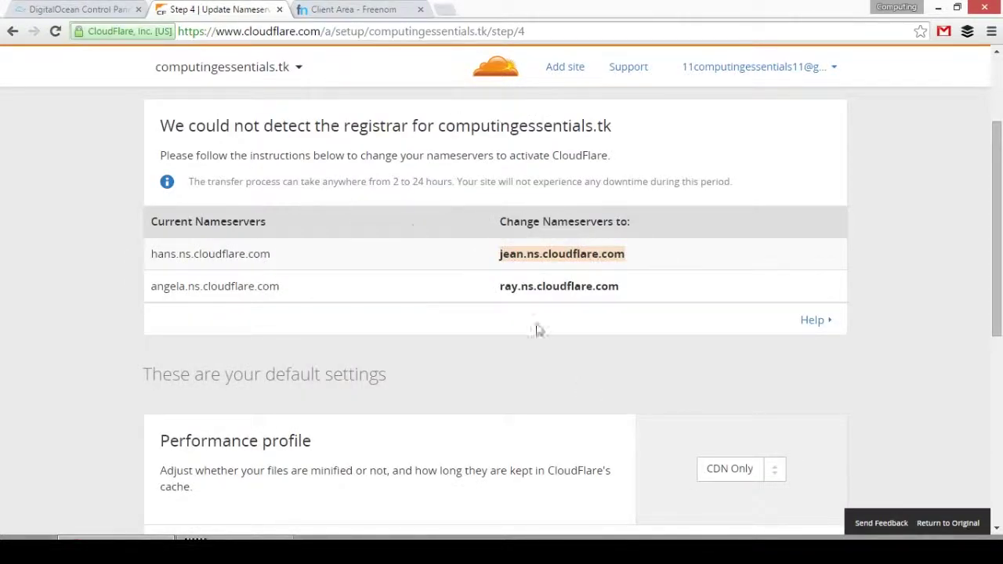
pyautogui.moveTo(474, 156)
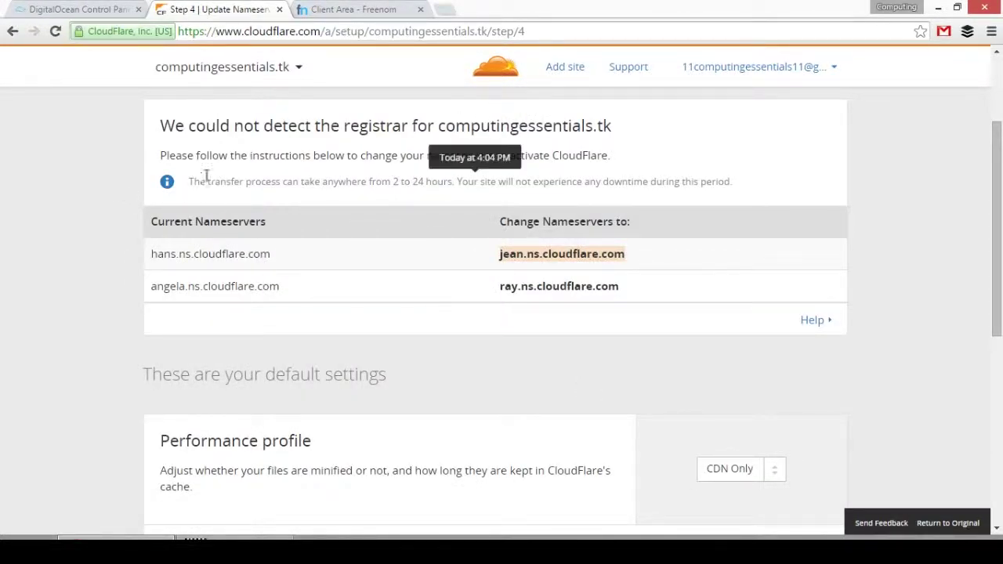
pyautogui.moveTo(195, 181); pyautogui.dragTo(280, 183)
pyautogui.click(335, 197)
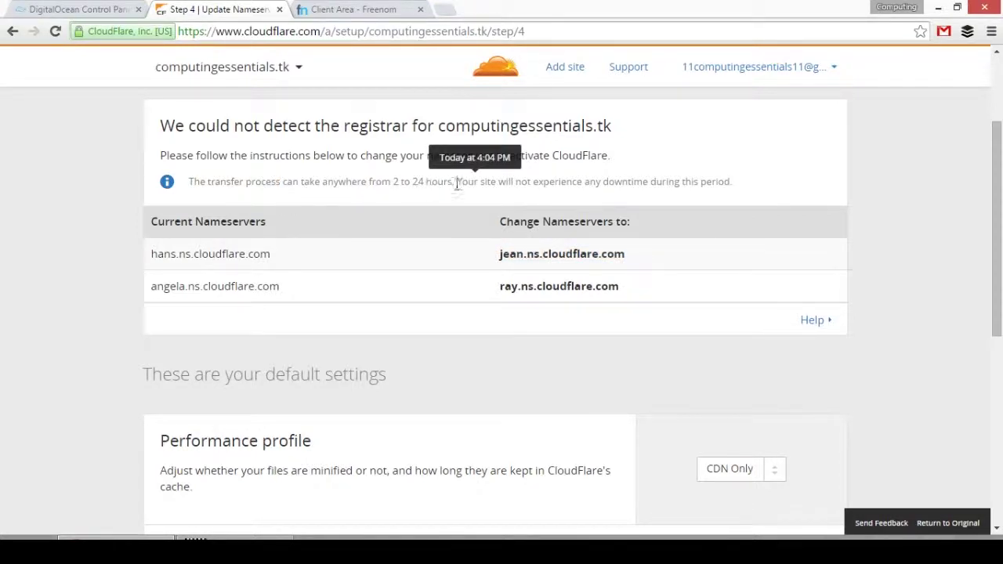
pyautogui.moveTo(459, 182); pyautogui.dragTo(733, 184)
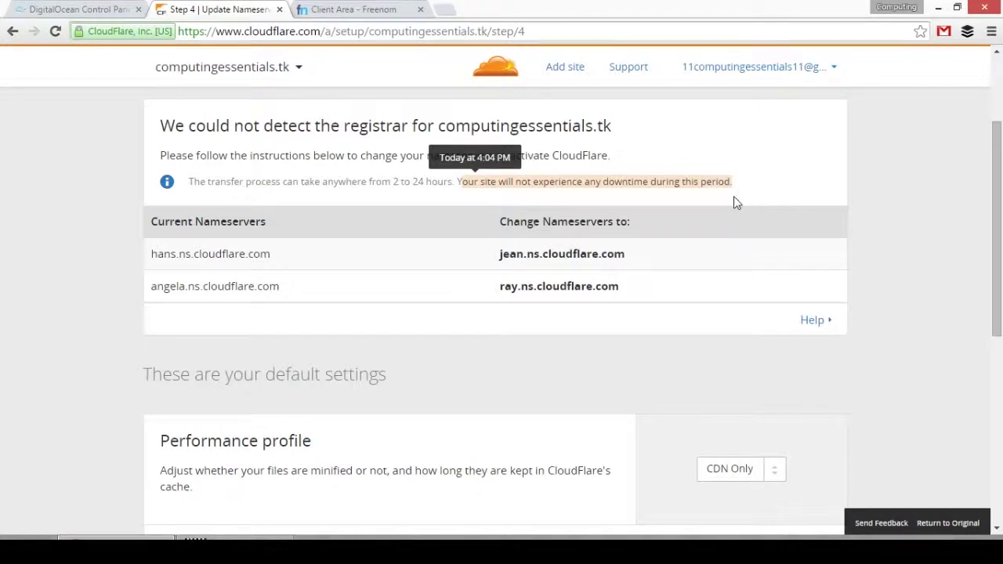
pyautogui.scroll(-1, 663, 227)
pyautogui.scroll(-2, 645, 251)
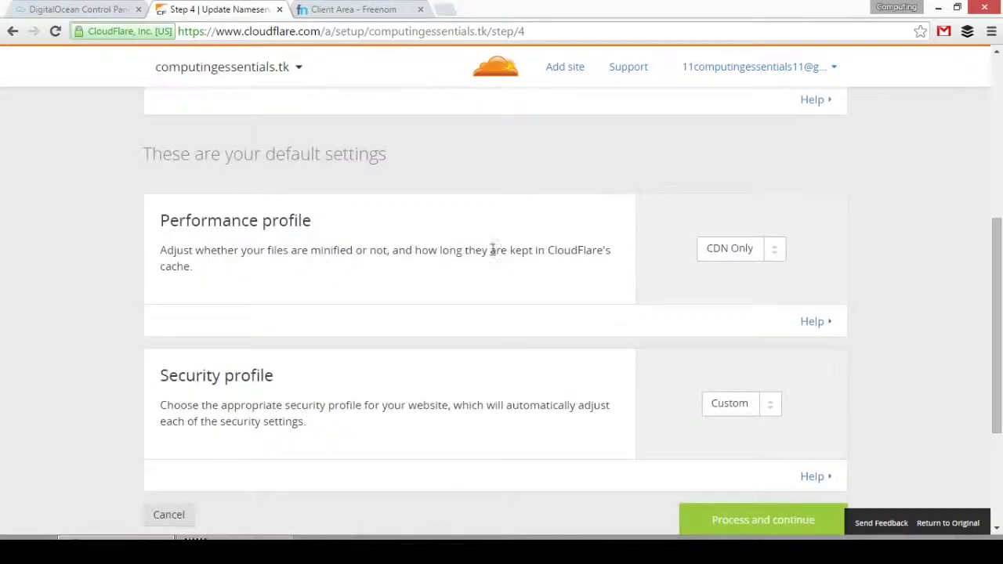
pyautogui.moveTo(171, 155); pyautogui.dragTo(384, 157)
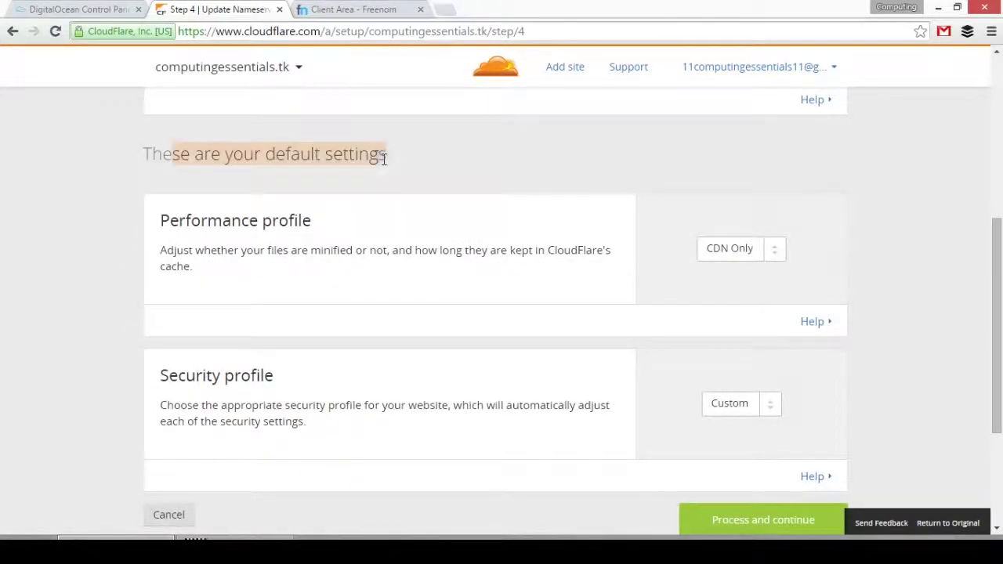
pyautogui.click(304, 206)
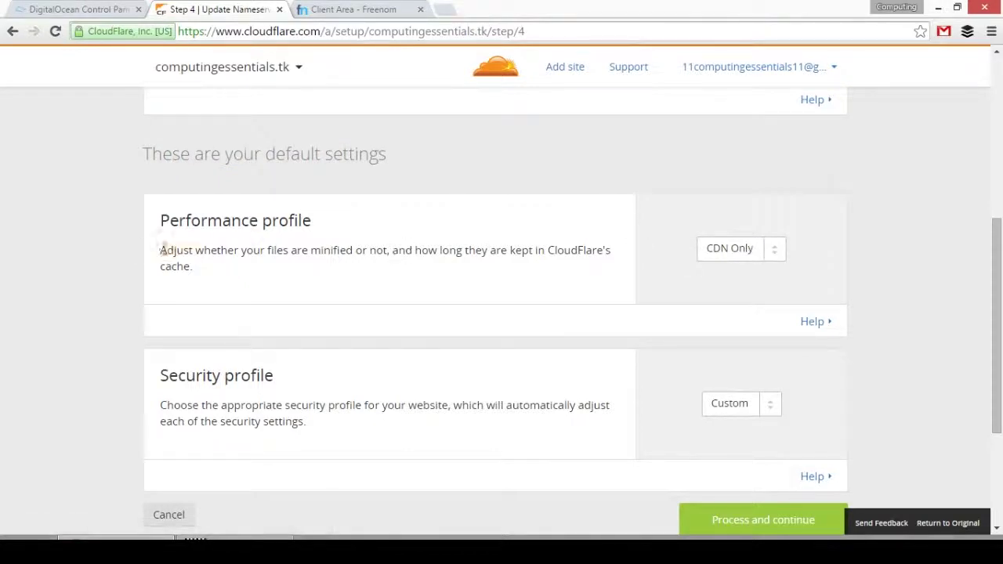
pyautogui.moveTo(161, 249); pyautogui.dragTo(317, 252)
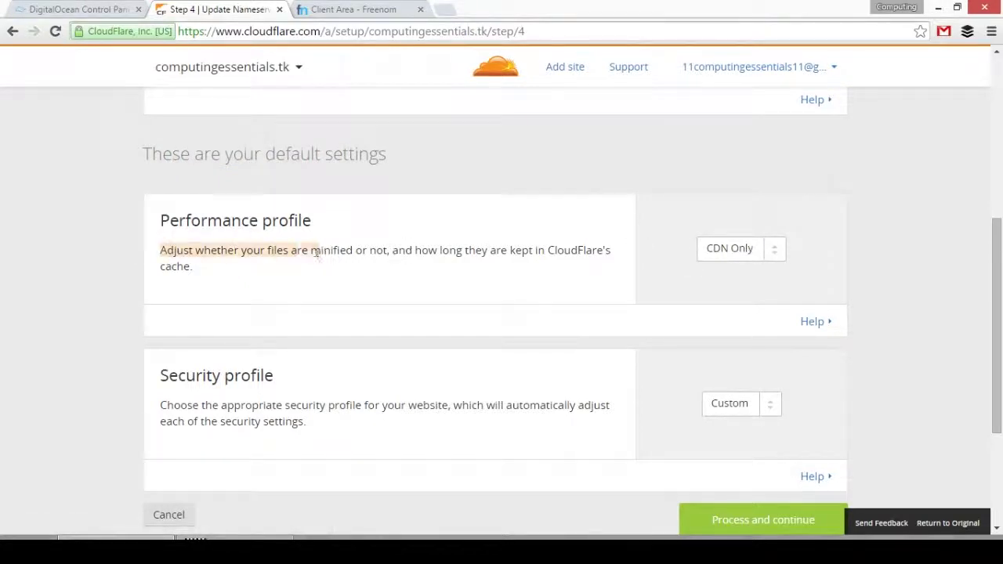
pyautogui.click(228, 275)
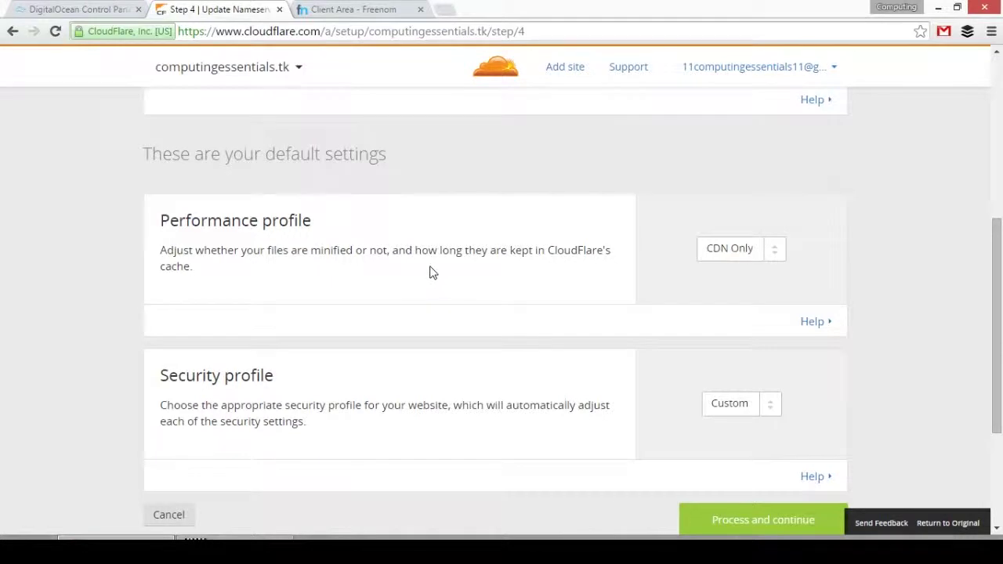
# - Set the Performance profile to CDN + Full Optimizations
pyautogui.click(775, 252)
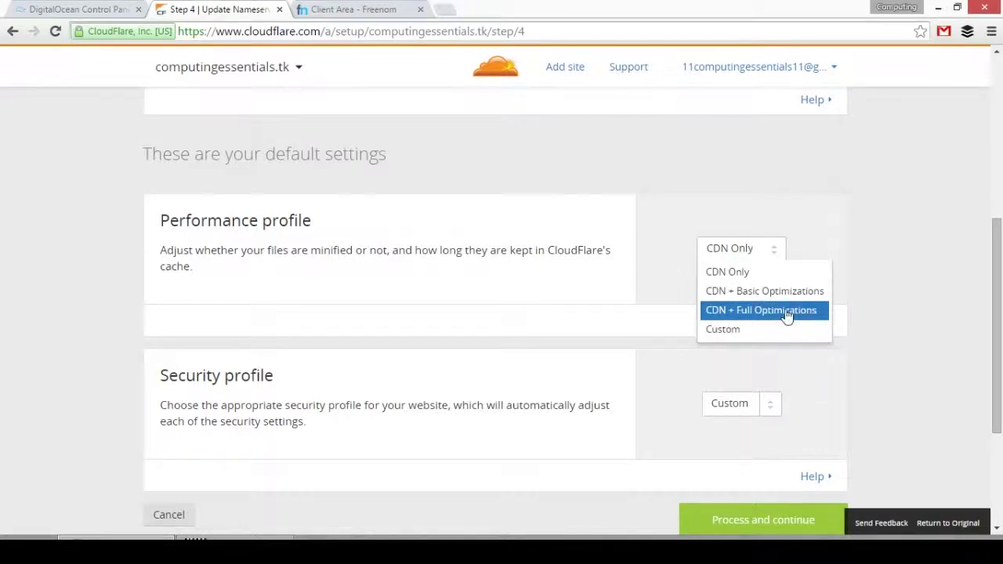
pyautogui.click(787, 313)
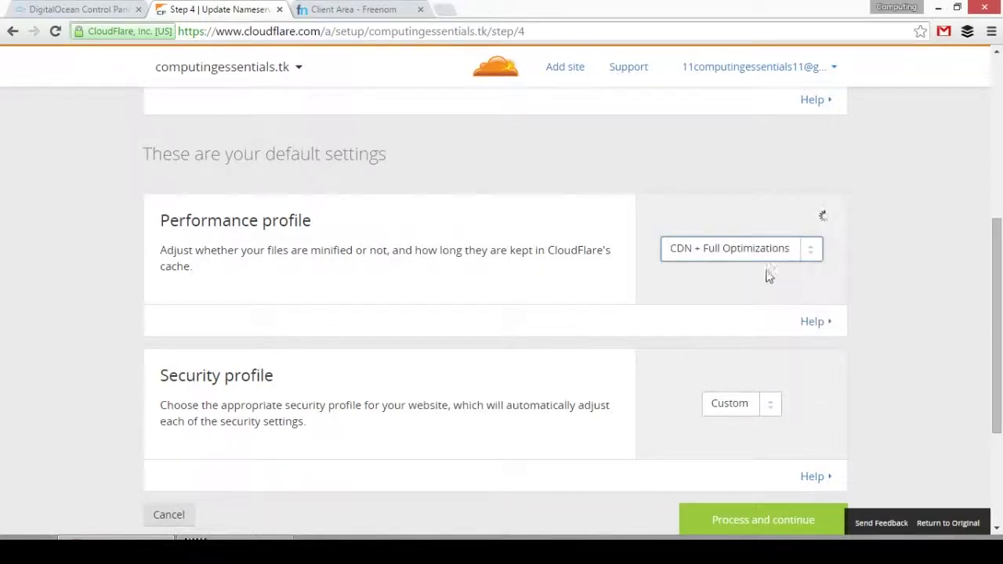
pyautogui.click(787, 257)
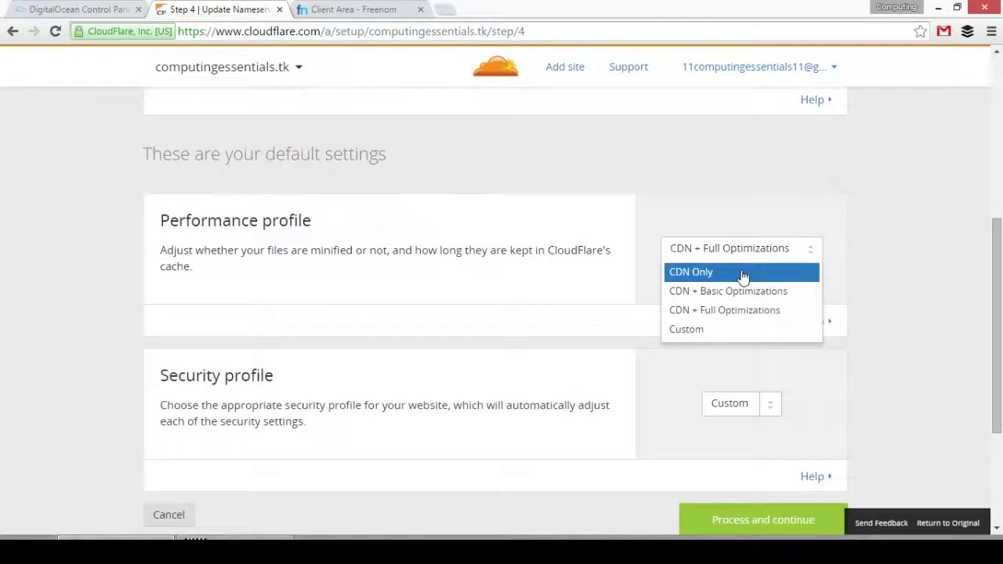
pyautogui.click(495, 321)
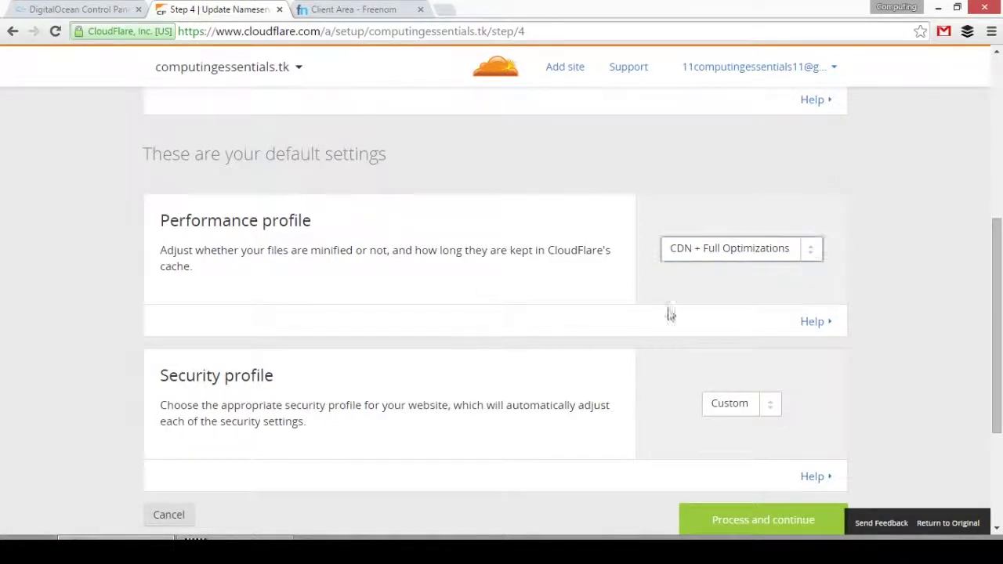
# - Set the Security profile to High
pyautogui.scroll(-1, 794, 325)
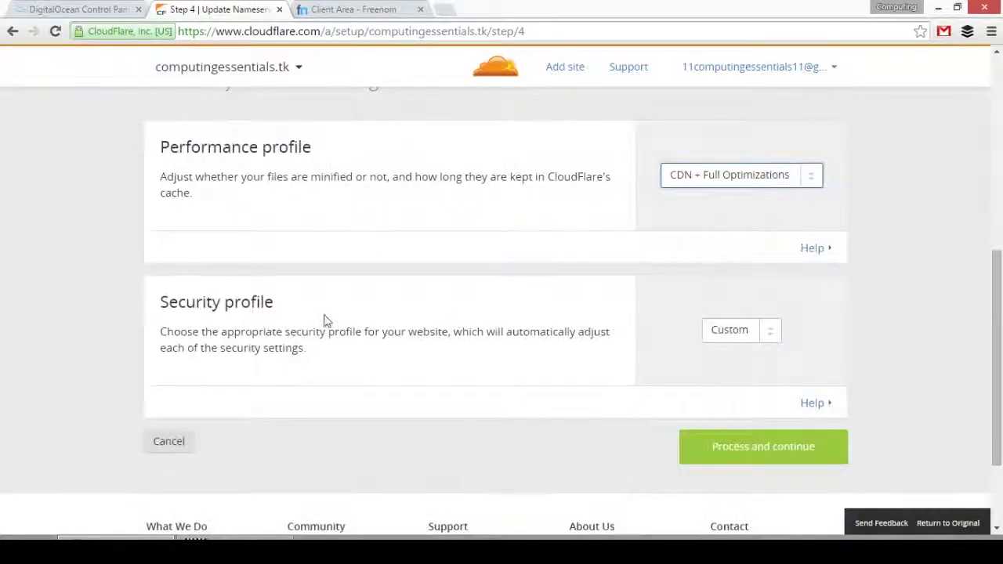
pyautogui.click(778, 335)
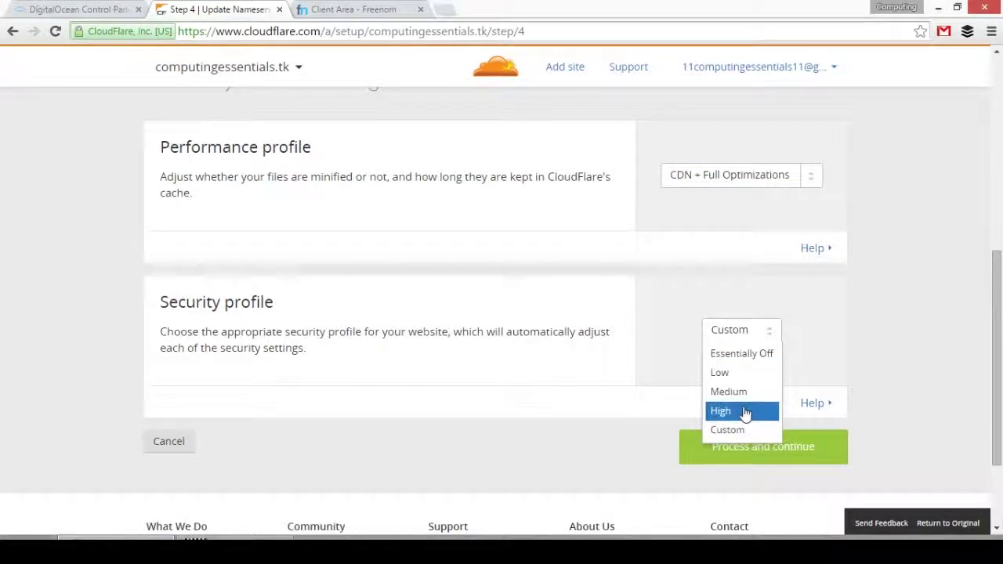
pyautogui.click(745, 411)
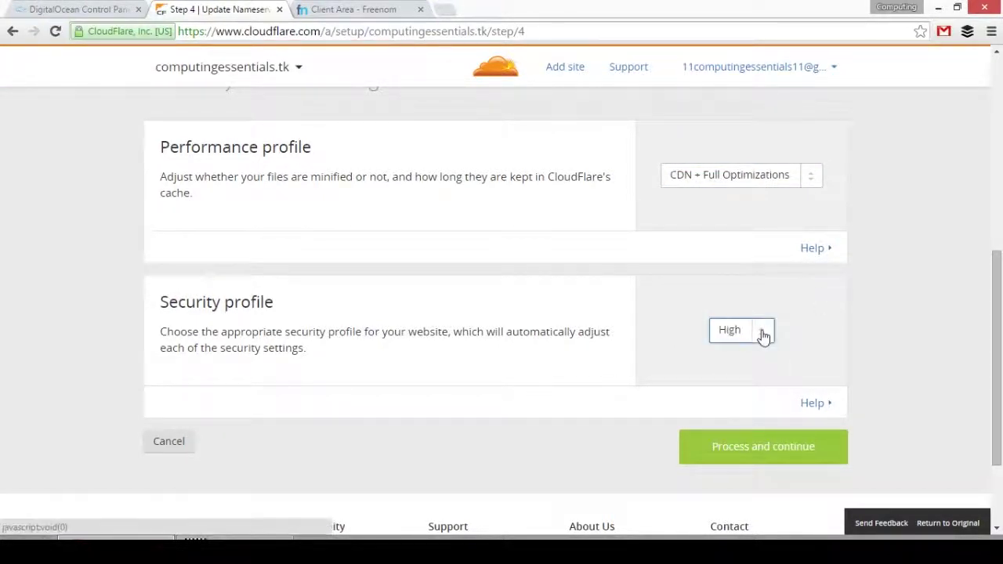
pyautogui.click(764, 335)
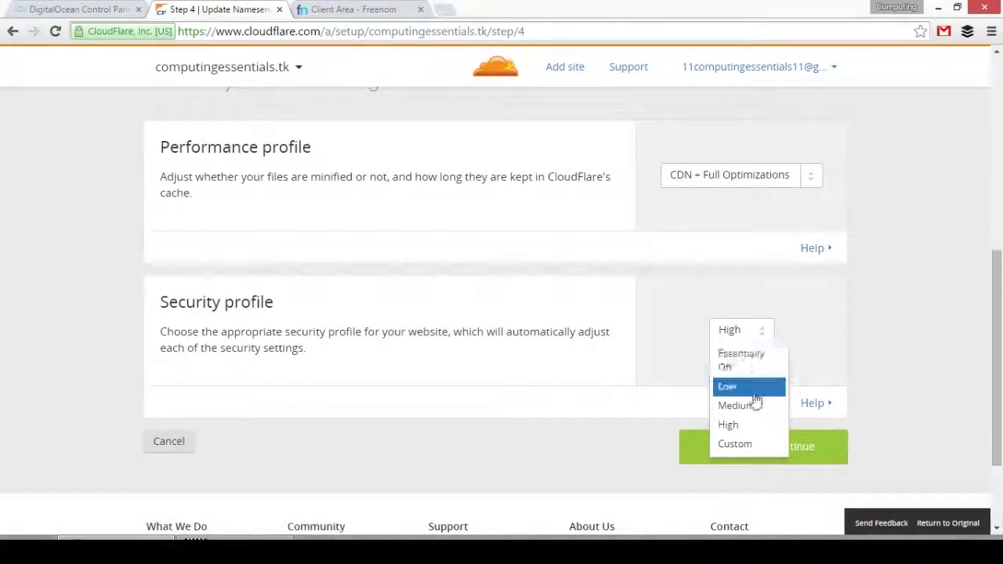
pyautogui.click(728, 424)
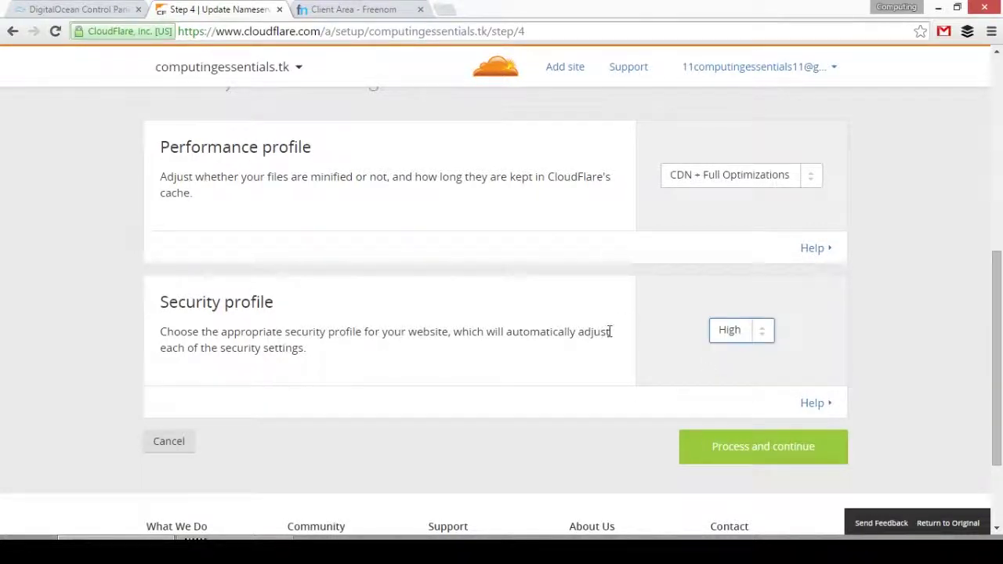
# - Complete setup and review the Overview: Status Pending, jean/ray nameservers, Security Level High
pyautogui.click(722, 452)
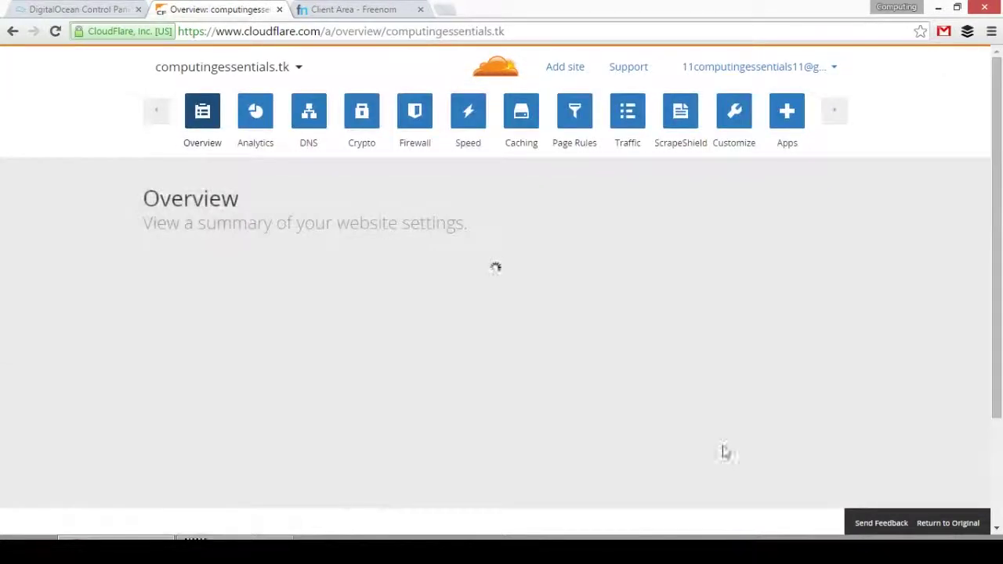
pyautogui.scroll(-1, 458, 321)
pyautogui.scroll(-1, 463, 329)
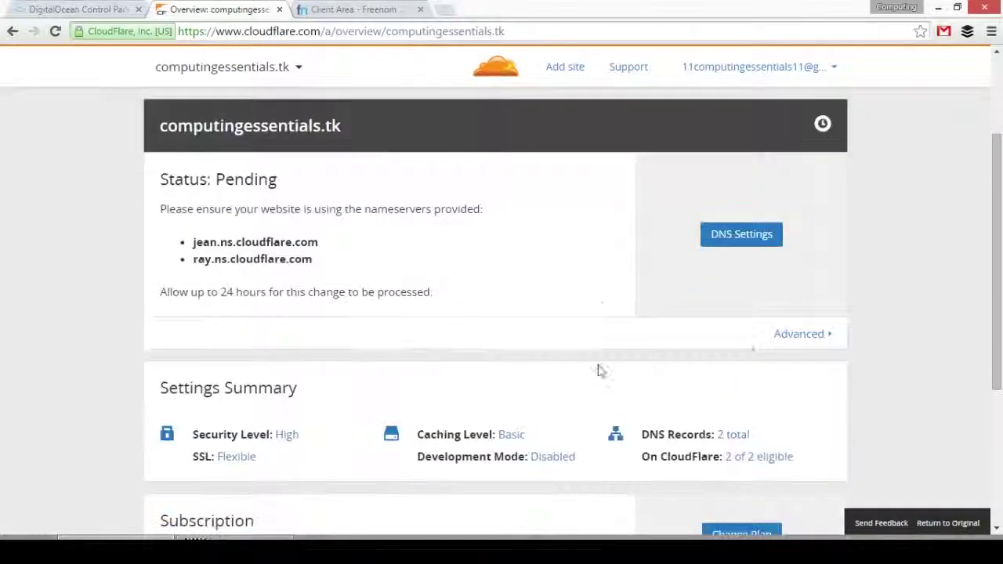
pyautogui.scroll(-3, 759, 313)
pyautogui.scroll(4, 712, 287)
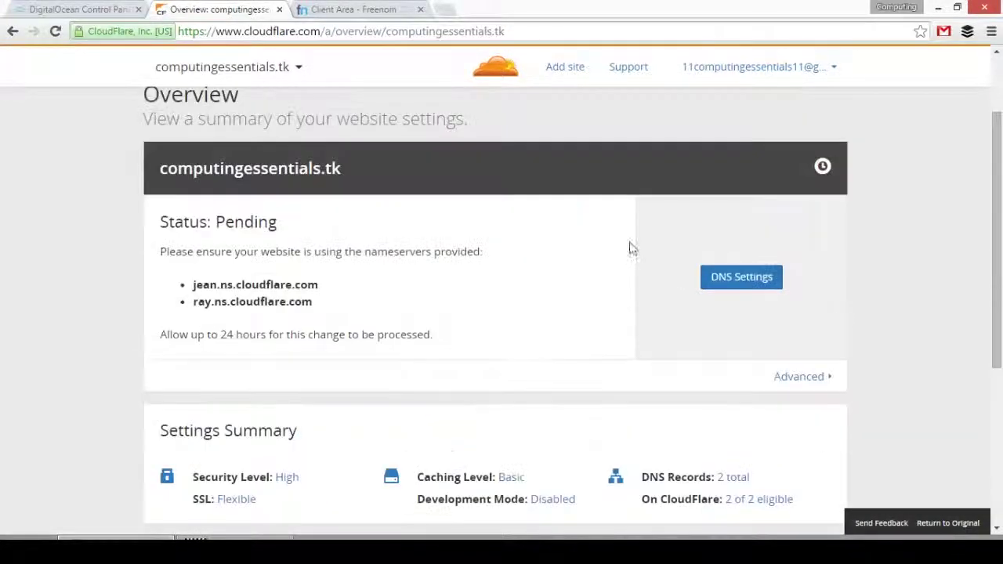
pyautogui.scroll(2, 414, 244)
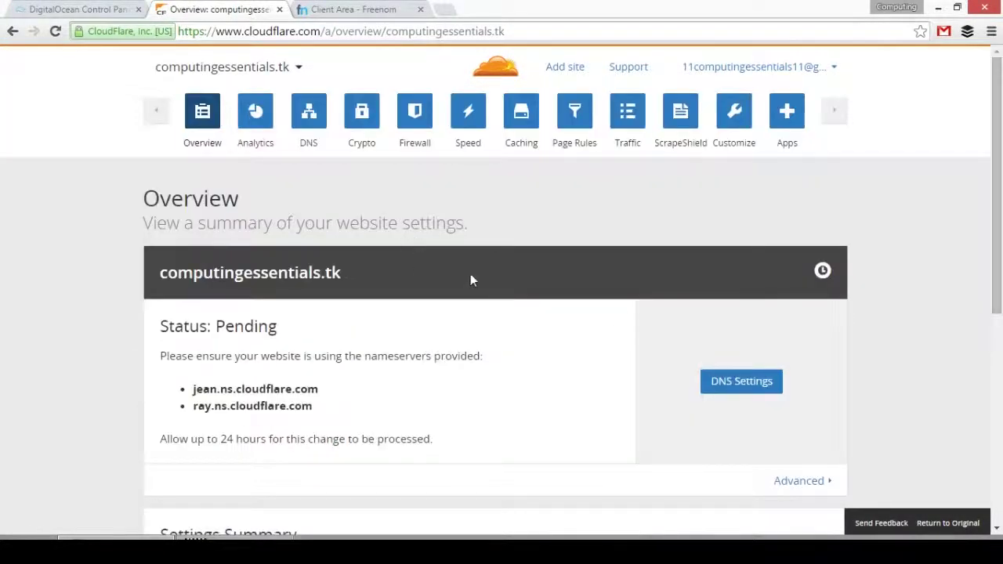